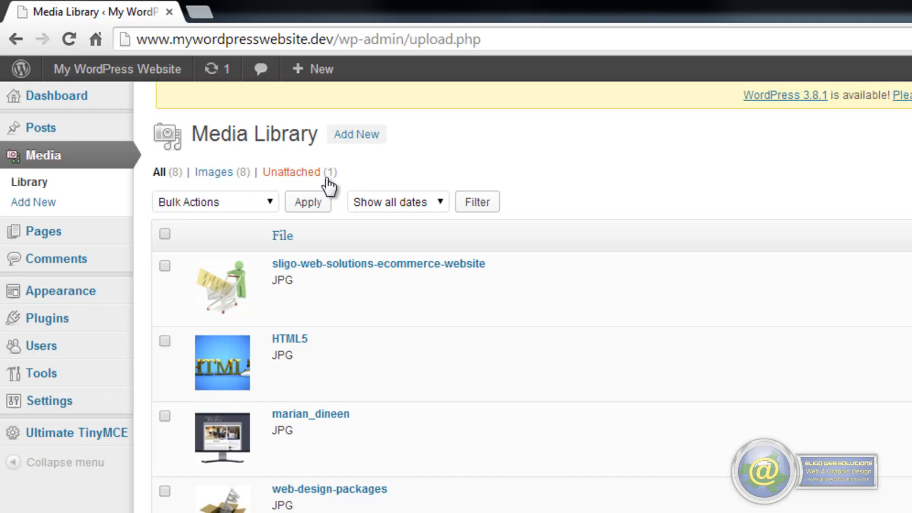
# Open the E-Commerce Website page for editing and place the cursor before the paragraph under Second Title
pyautogui.moveTo(302, 459)
pyautogui.moveTo(339, 313)
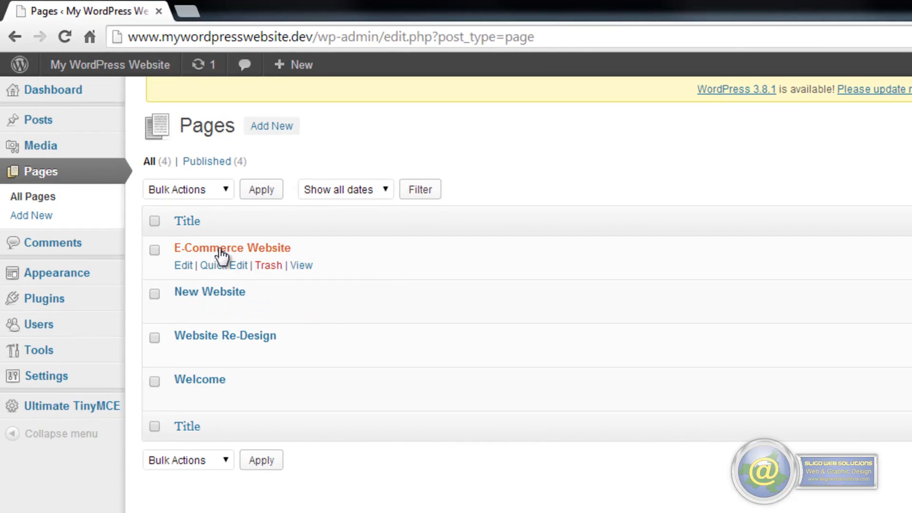
pyautogui.click(220, 251)
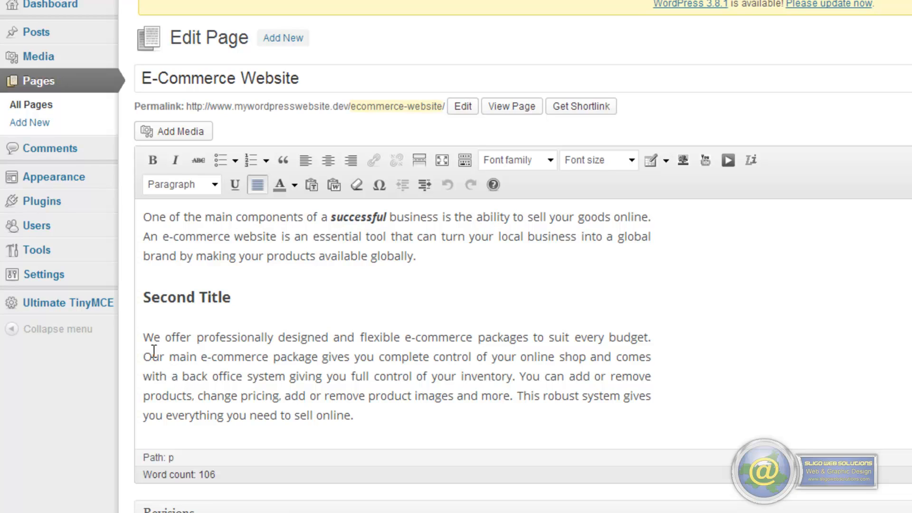
pyautogui.click(144, 338)
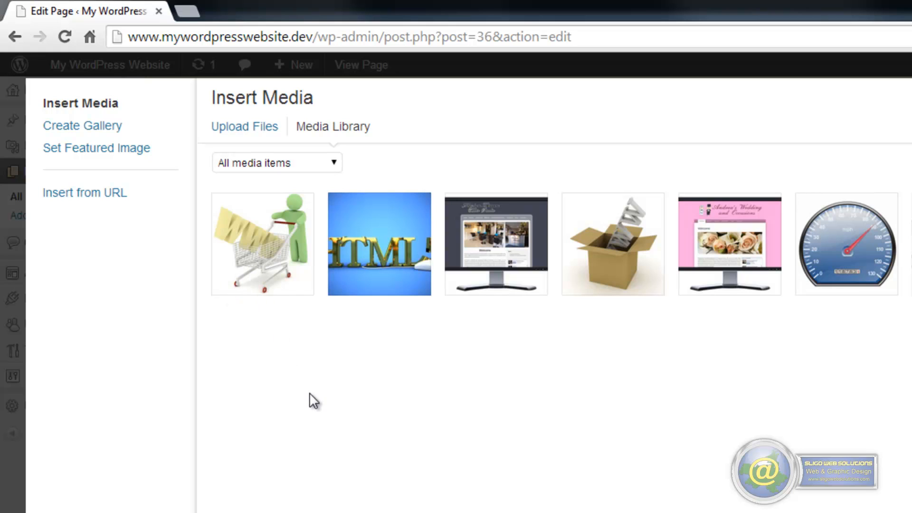
# Choose the shopping trolley image from the media library to insert and review its title and alt text
pyautogui.click(266, 247)
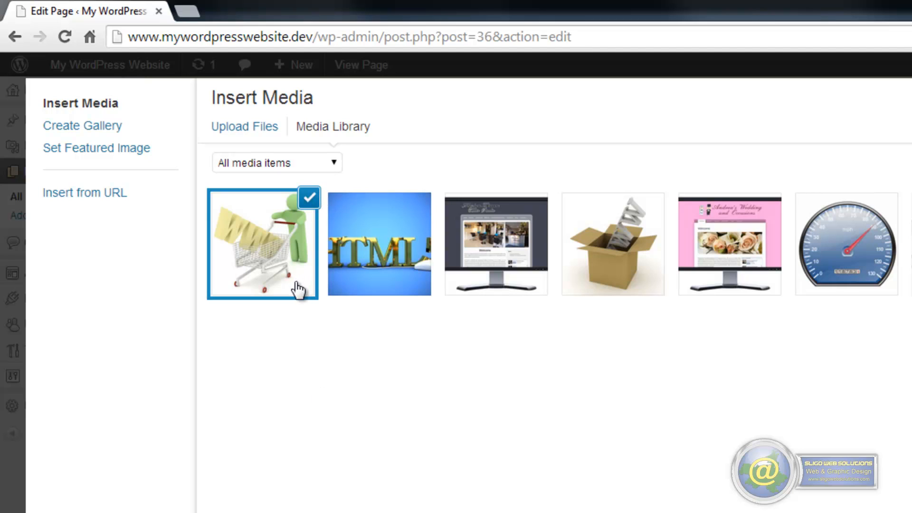
pyautogui.click(309, 196)
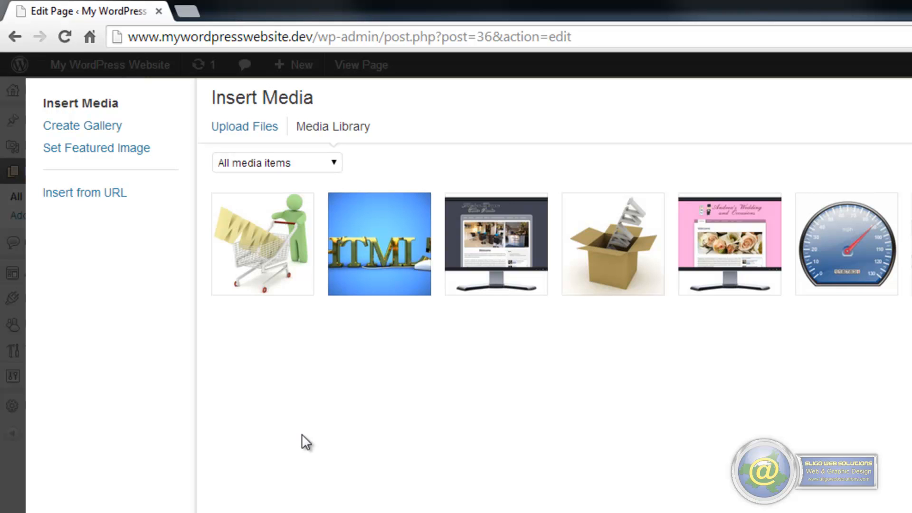
pyautogui.click(287, 247)
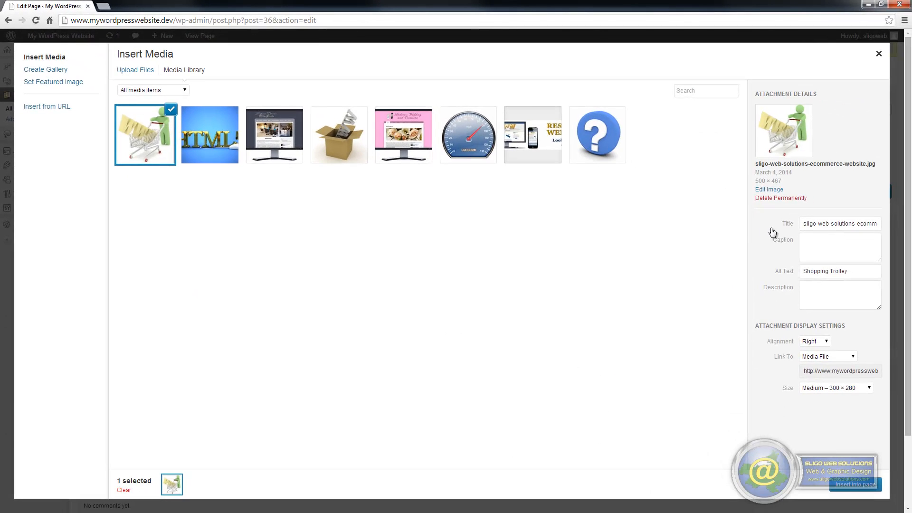
pyautogui.moveTo(810, 224); pyautogui.dragTo(894, 223)
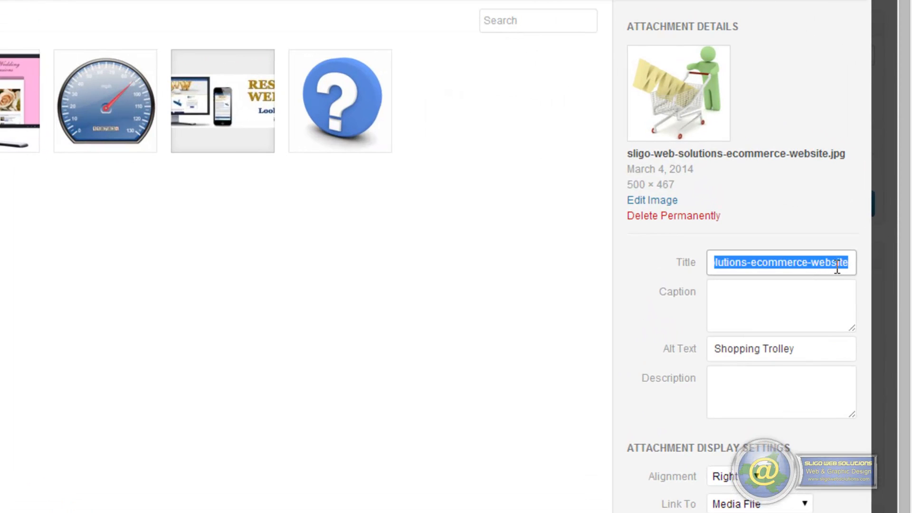
pyautogui.click(817, 350)
pyautogui.moveTo(817, 350); pyautogui.dragTo(702, 361)
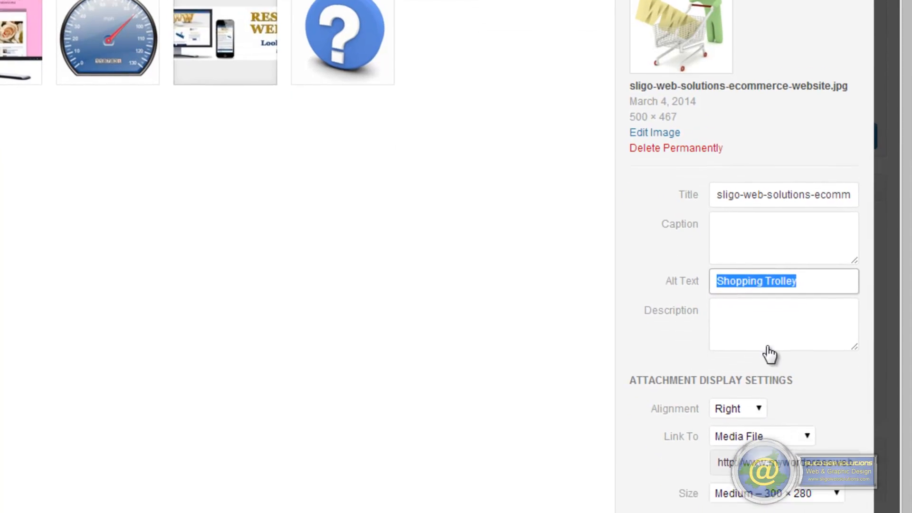
pyautogui.click(672, 400)
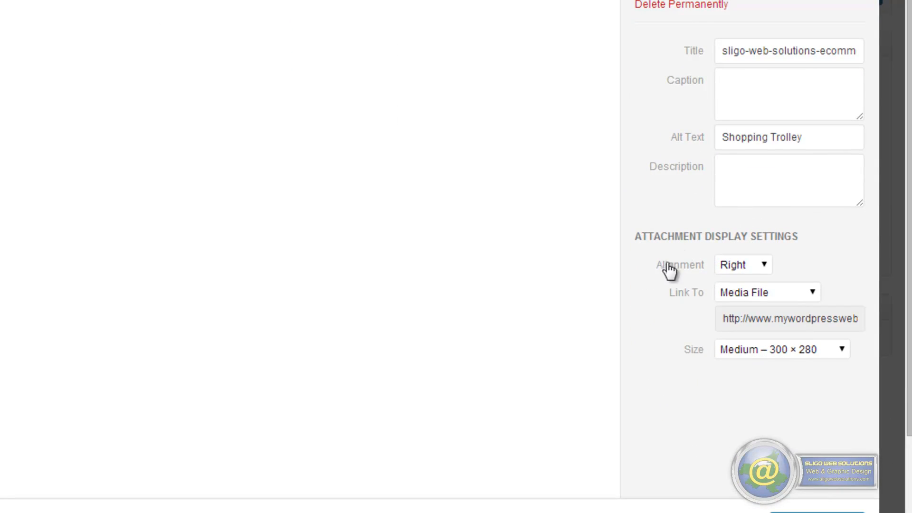
# Insert the shopping trolley image into the page with Right alignment, link None and size Medium – 300 × 280
pyautogui.click(759, 266)
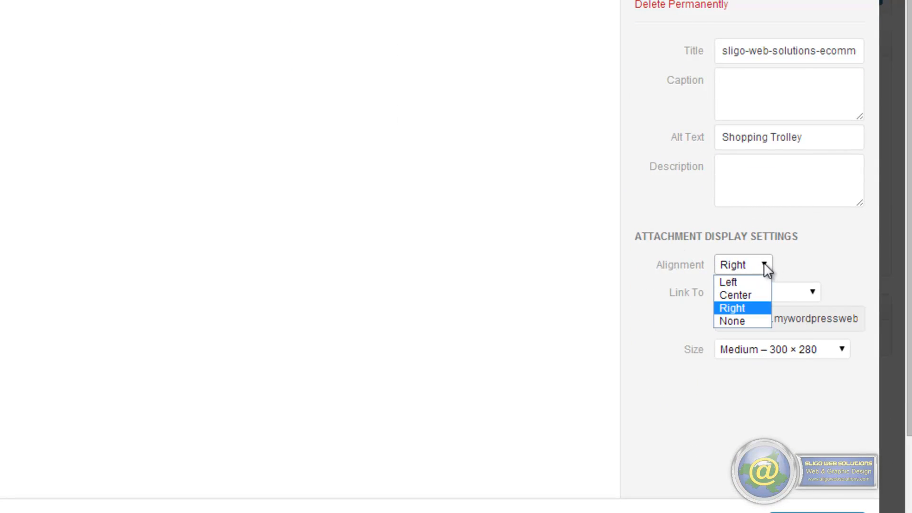
pyautogui.click(734, 307)
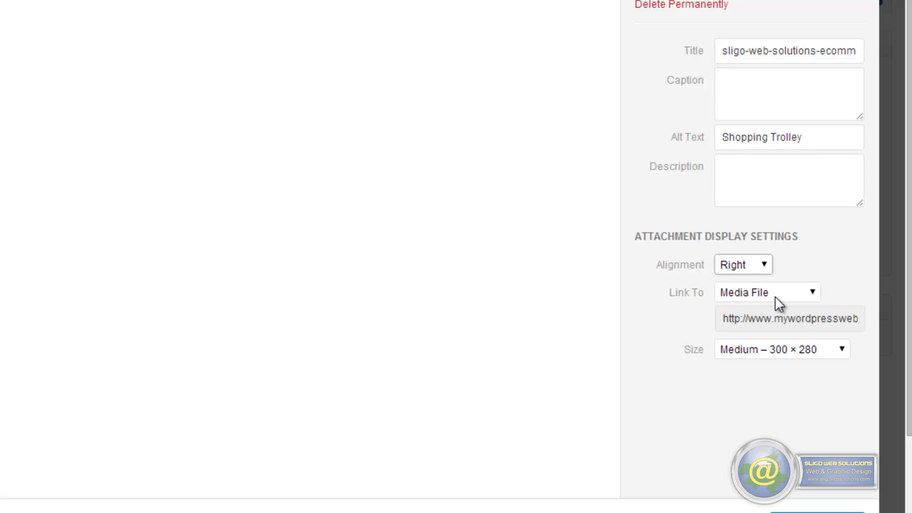
pyautogui.click(813, 292)
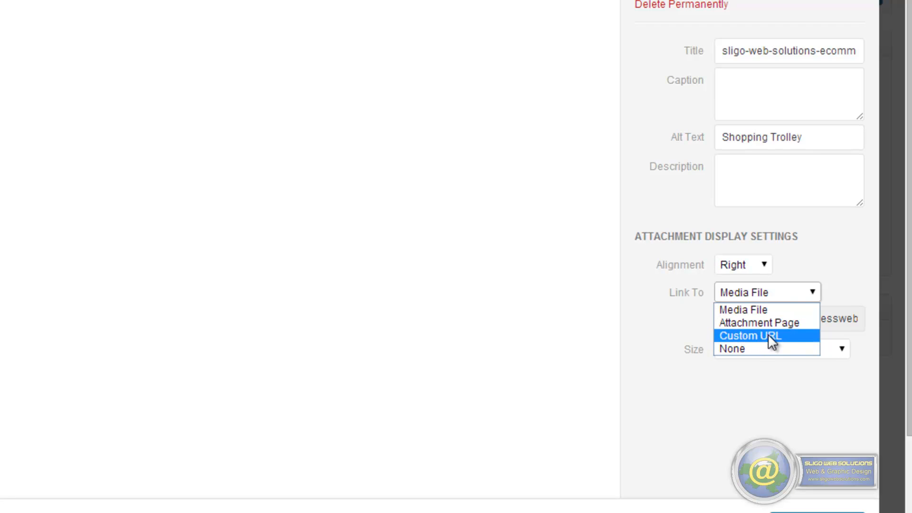
pyautogui.click(736, 348)
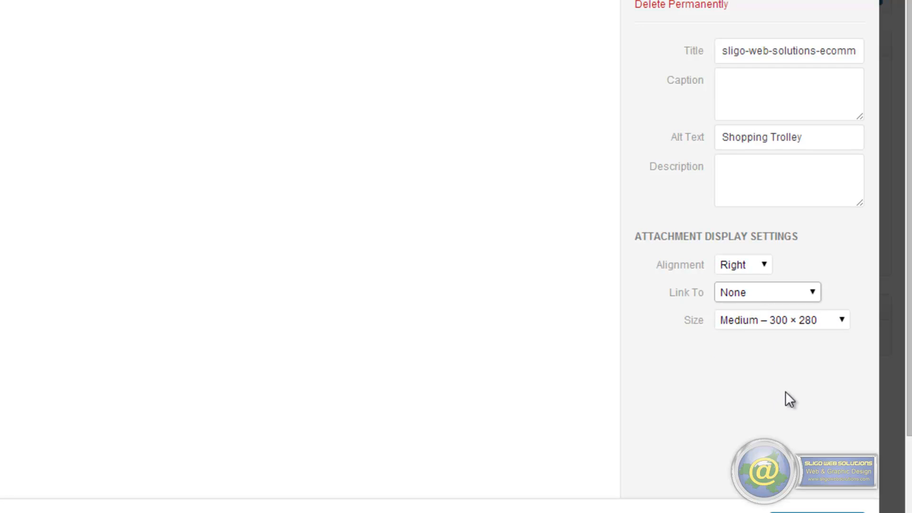
pyautogui.click(845, 322)
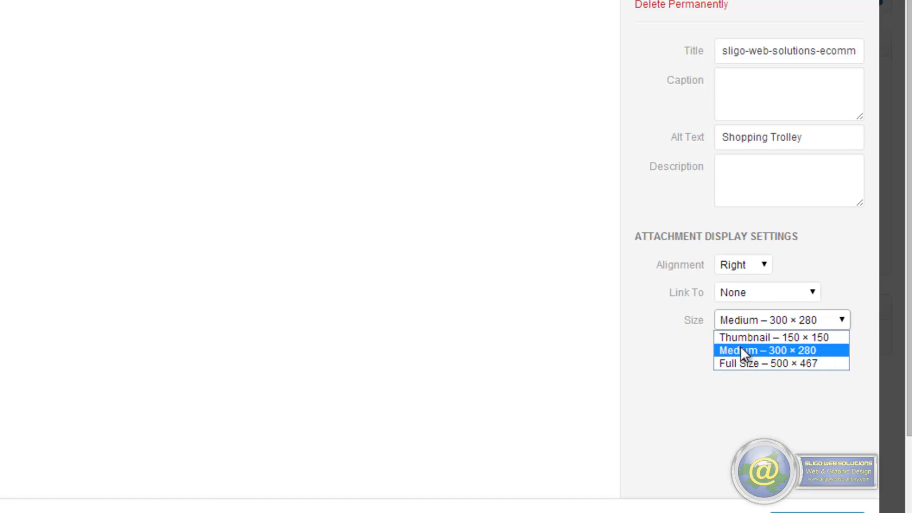
pyautogui.click(780, 349)
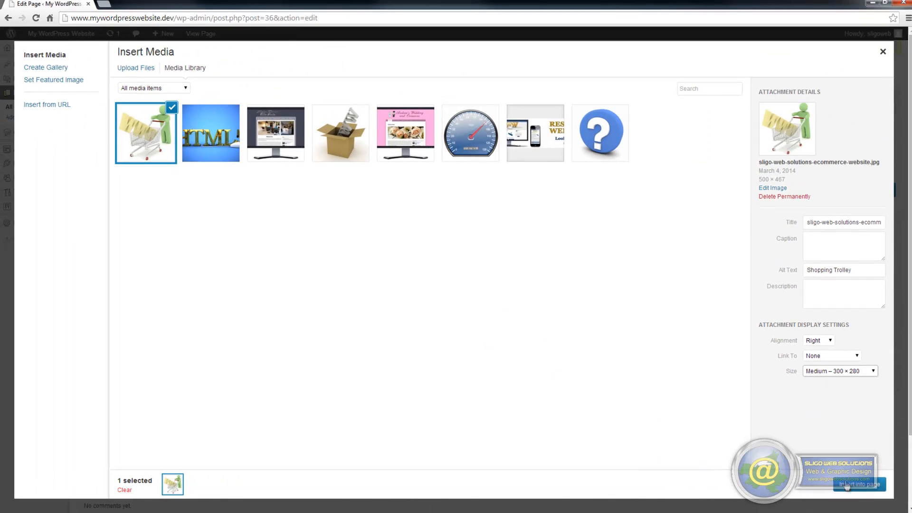
pyautogui.click(860, 484)
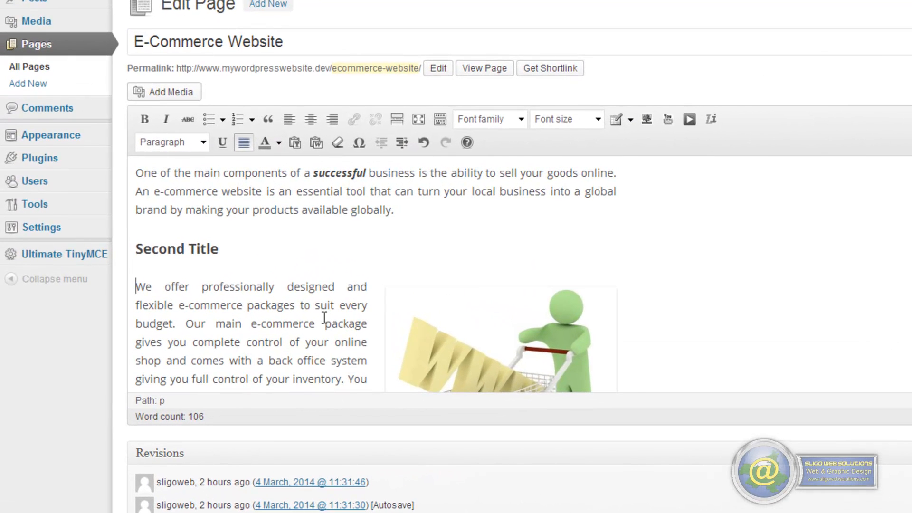
# Check the shopping trolley image beside the text, update the page and view it on the live site
pyautogui.click(280, 302)
pyautogui.scroll(-2, 274, 297)
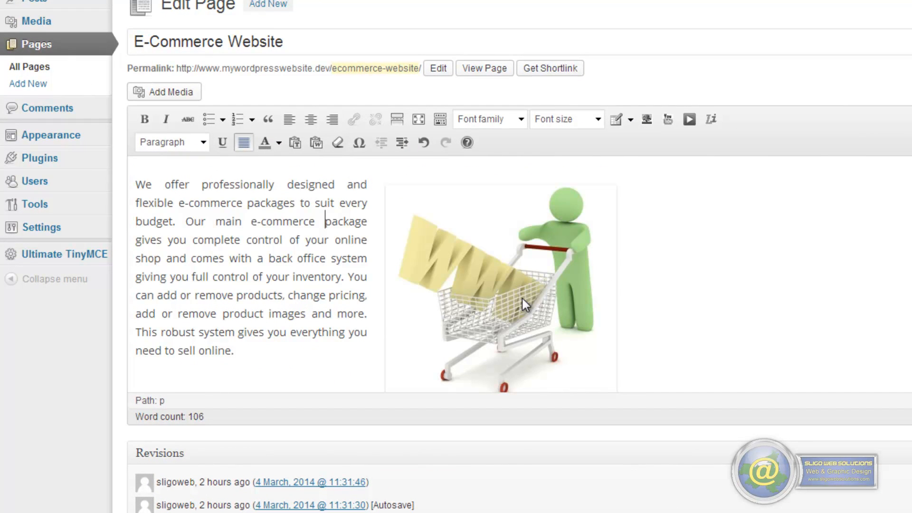
pyautogui.scroll(-1, 339, 236)
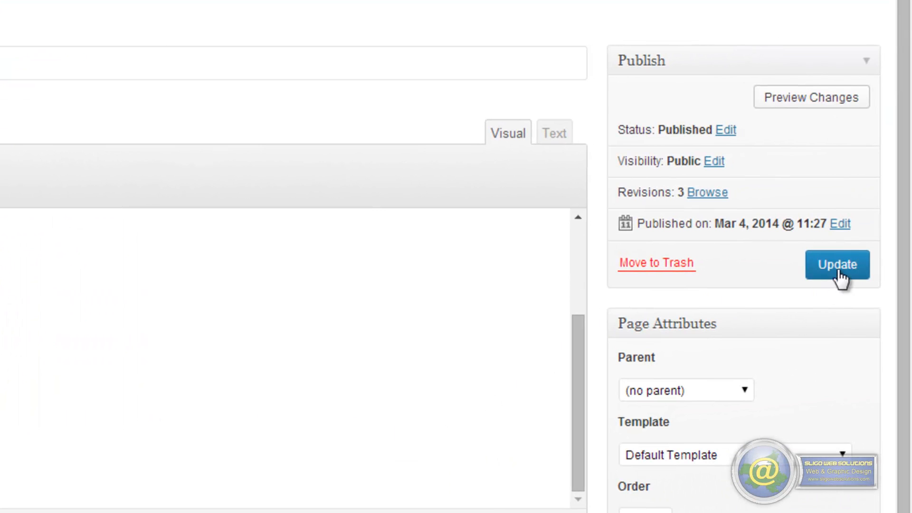
pyautogui.click(839, 272)
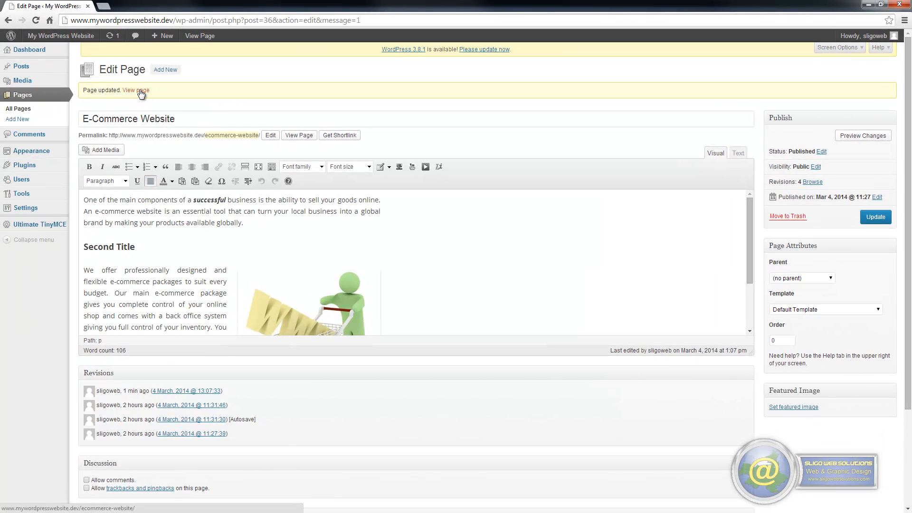
pyautogui.click(142, 92)
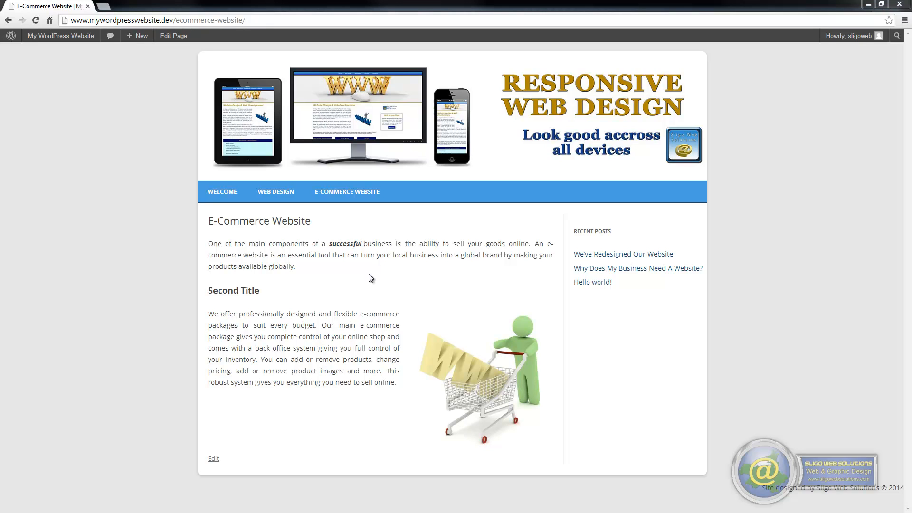
# Reopen the E-Commerce Website page for editing and upload img-1.jpg from the images folder as new media
pyautogui.click(213, 459)
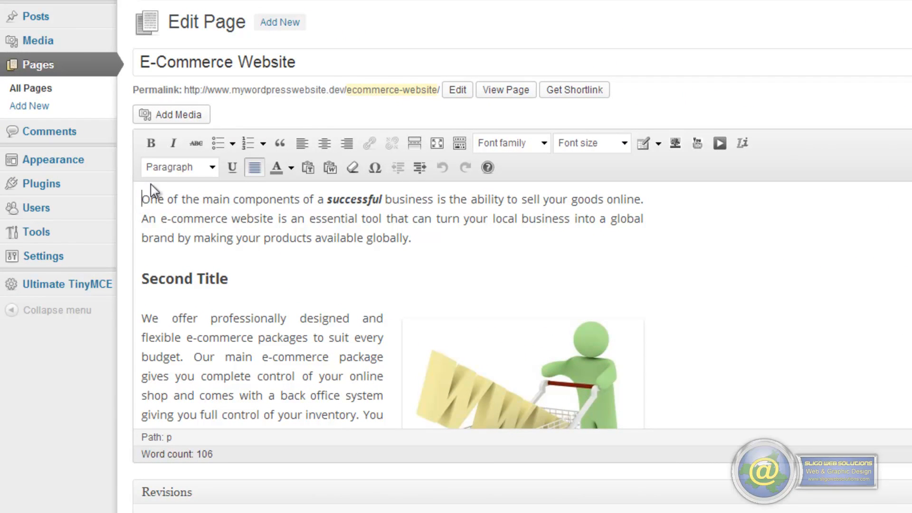
pyautogui.click(148, 115)
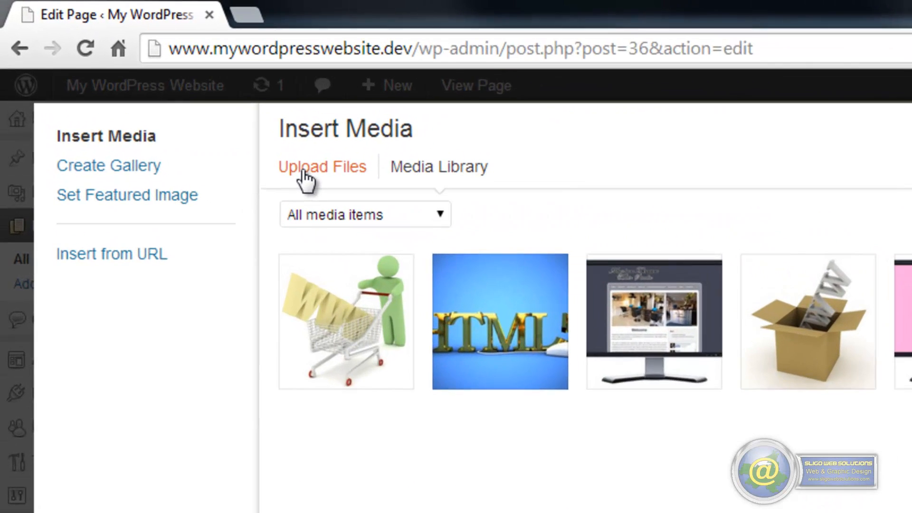
pyautogui.click(326, 180)
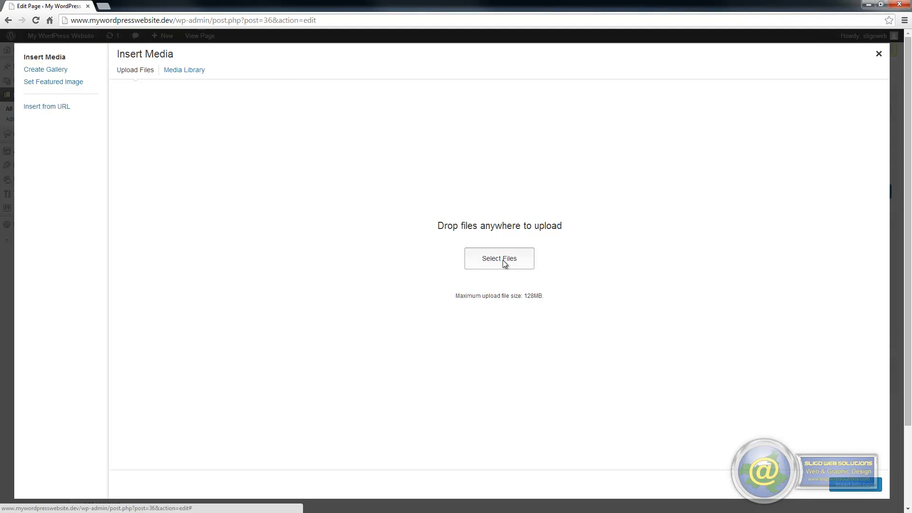
pyautogui.click(505, 261)
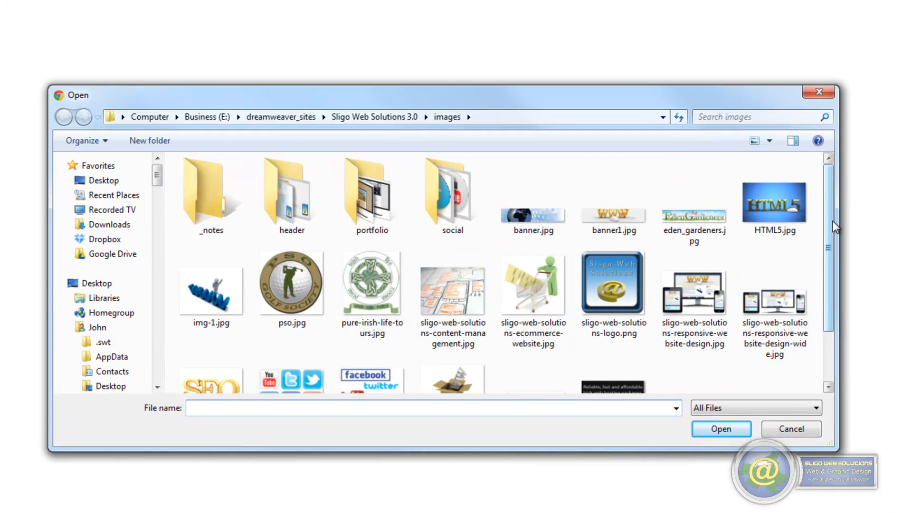
pyautogui.moveTo(833, 221); pyautogui.dragTo(831, 272)
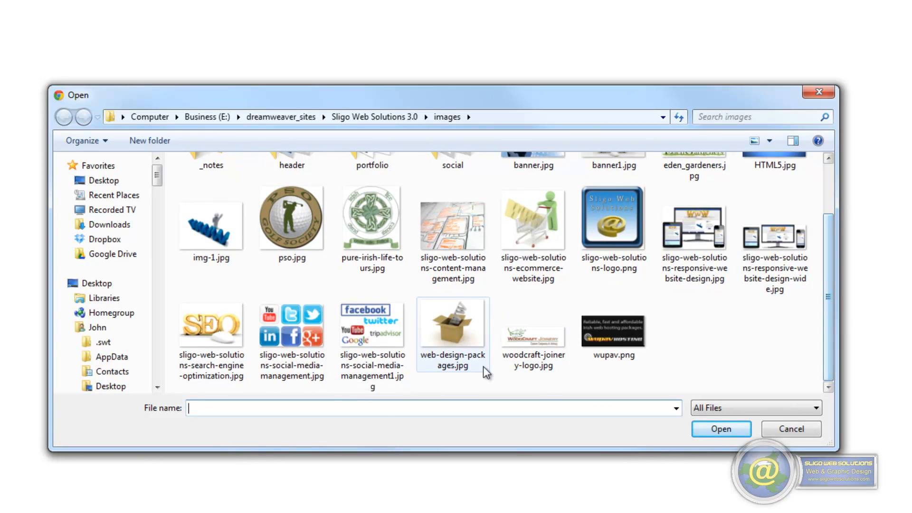
pyautogui.click(201, 229)
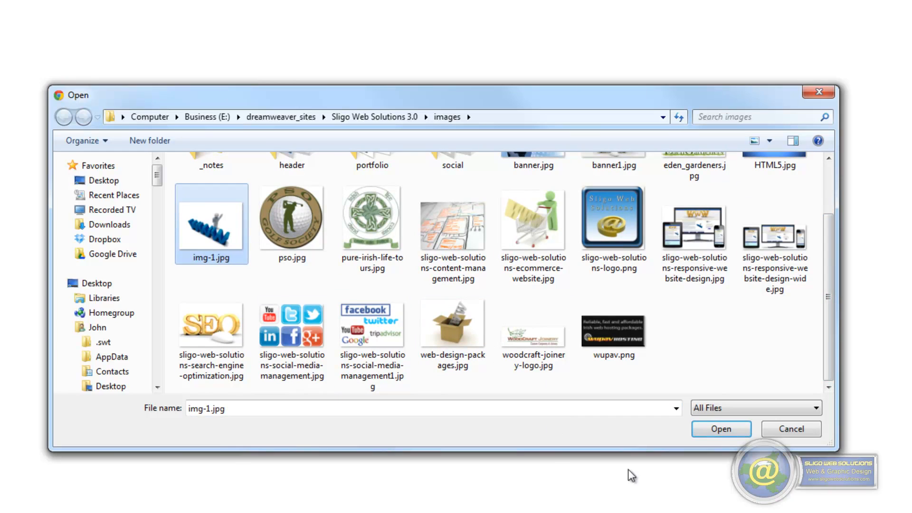
pyautogui.click(715, 430)
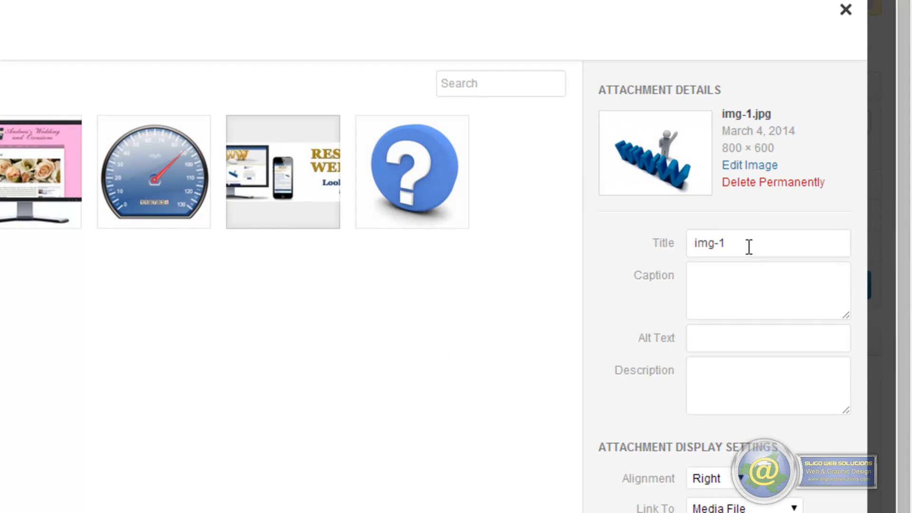
# Set the alt text of the uploaded img-1 image to "Man"
pyautogui.click(703, 338)
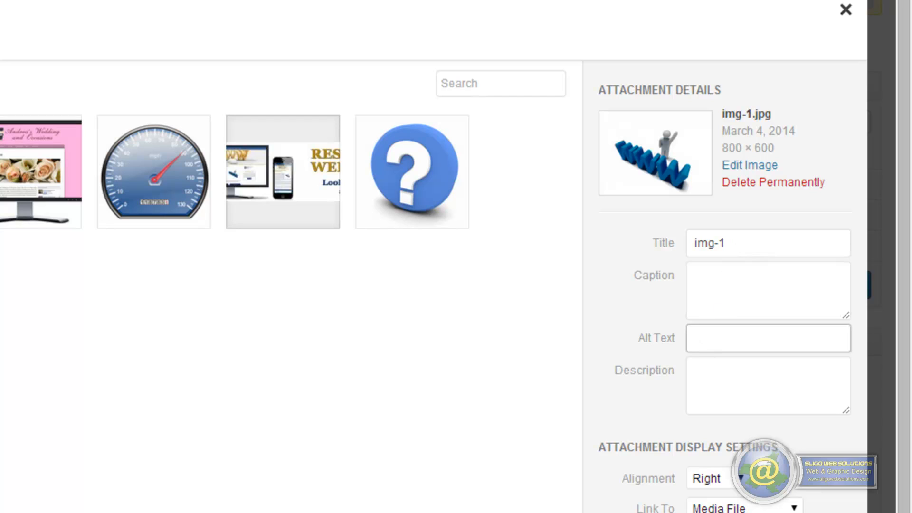
pyautogui.write('Man')
pyautogui.click(705, 370)
# Set the img-1 image's link to None and insert it into the page right-aligned at Medium – 300 × 225
pyautogui.scroll(-6, 684, 480)
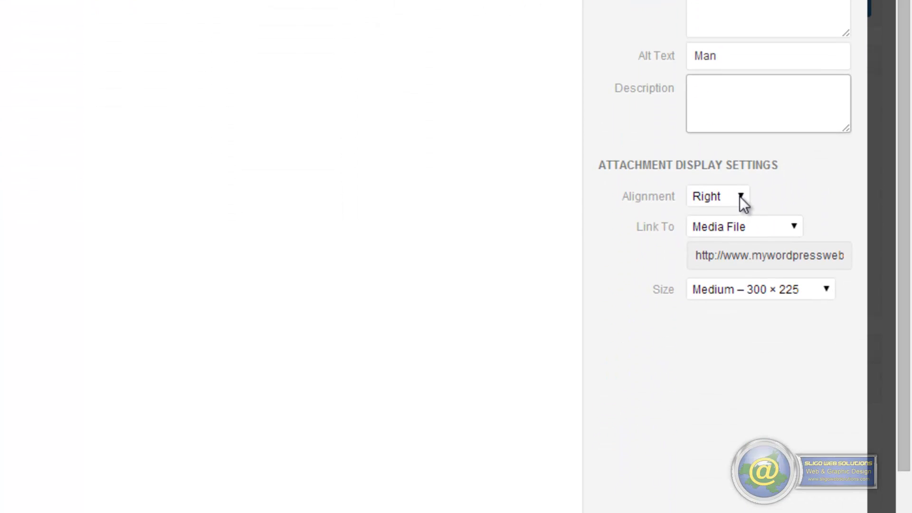
pyautogui.click(794, 228)
pyautogui.click(733, 291)
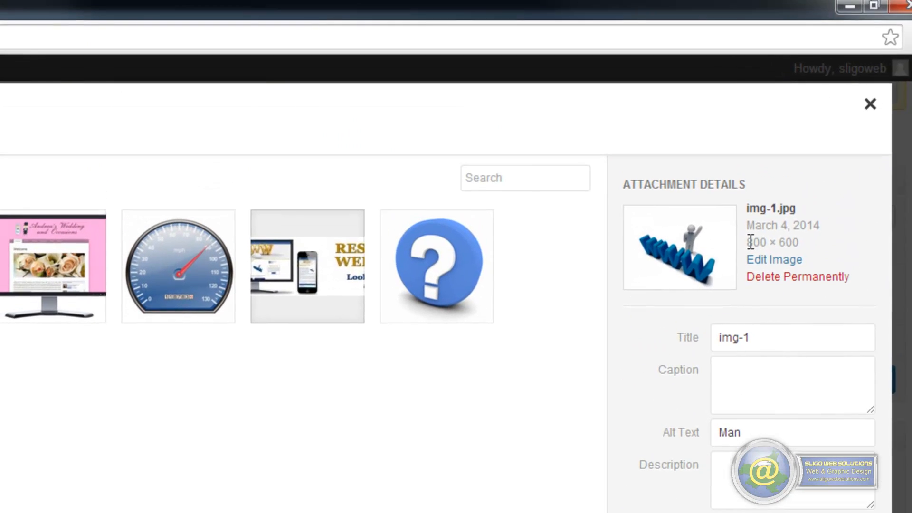
pyautogui.moveTo(747, 246); pyautogui.dragTo(800, 246)
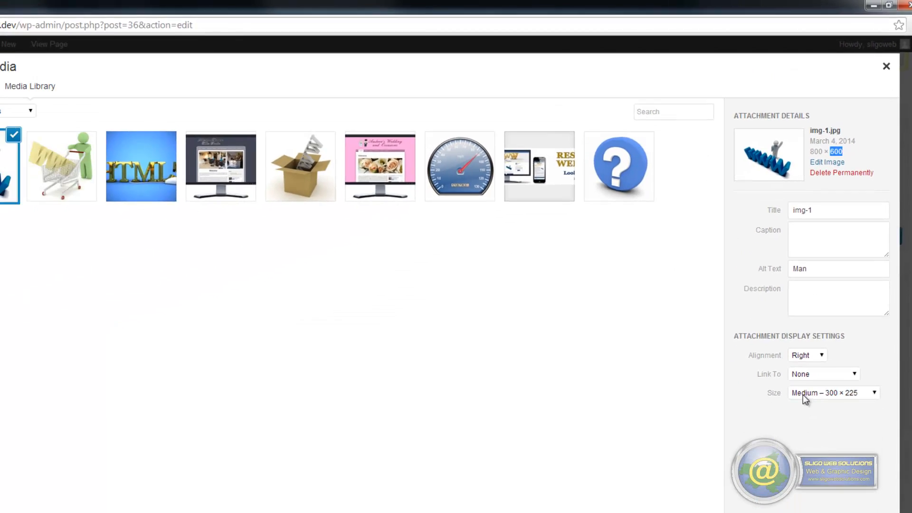
pyautogui.click(813, 409)
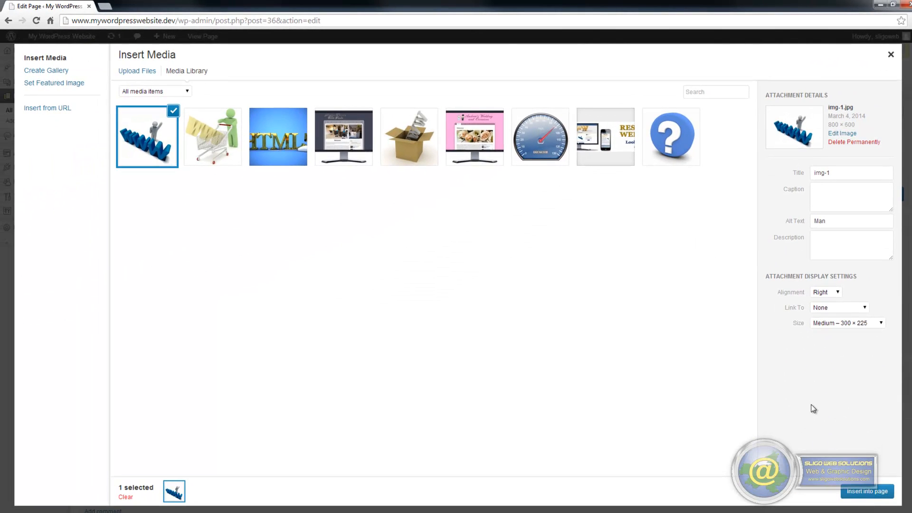
pyautogui.click(867, 493)
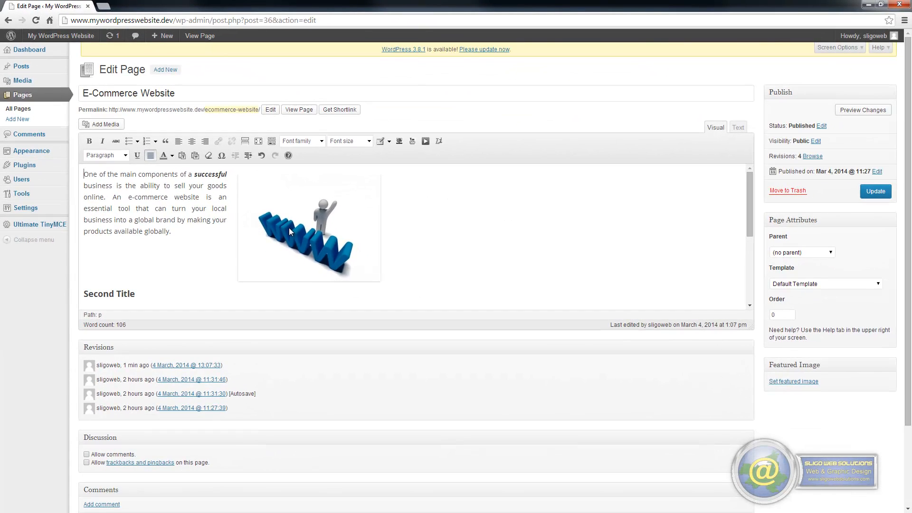
# Save the page with the newly inserted img-1 image and open the published page
pyautogui.click(876, 192)
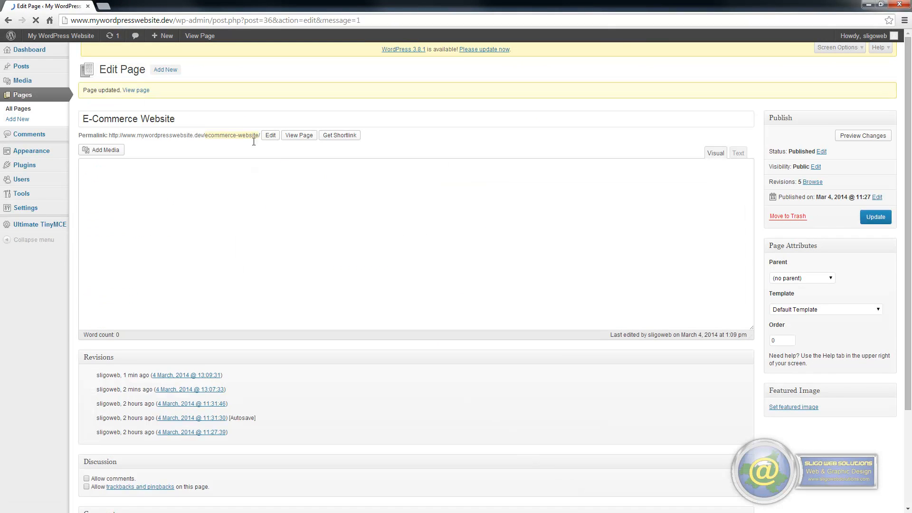
pyautogui.click(137, 92)
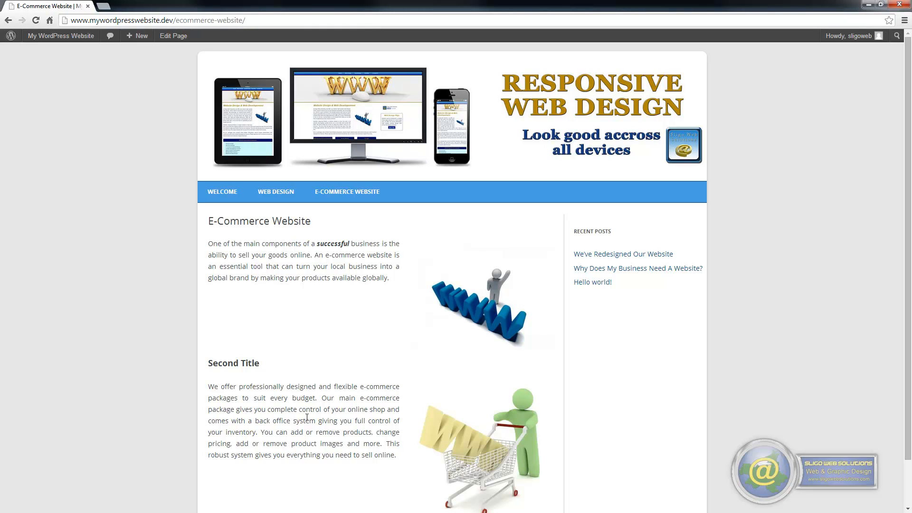
# Reopen the E-Commerce Website page for editing and delete the image of the man beside the first paragraph
pyautogui.scroll(-1, 257, 444)
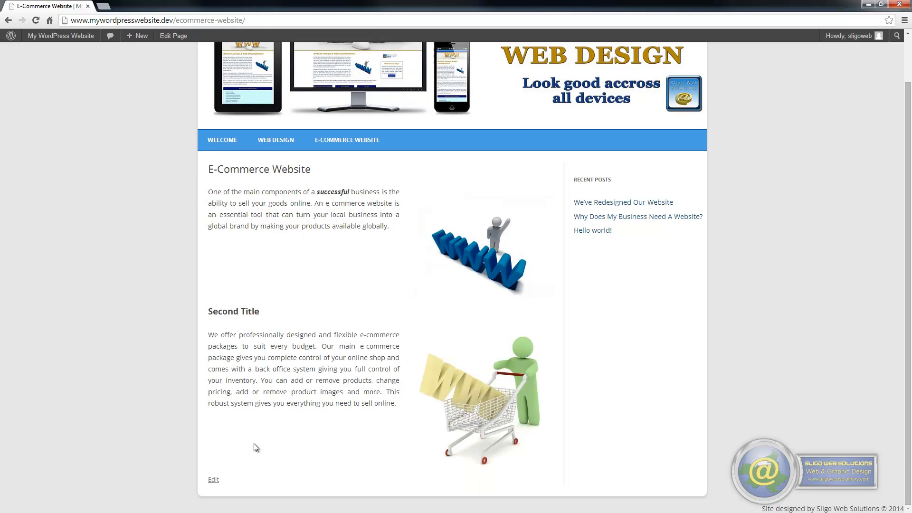
pyautogui.click(213, 478)
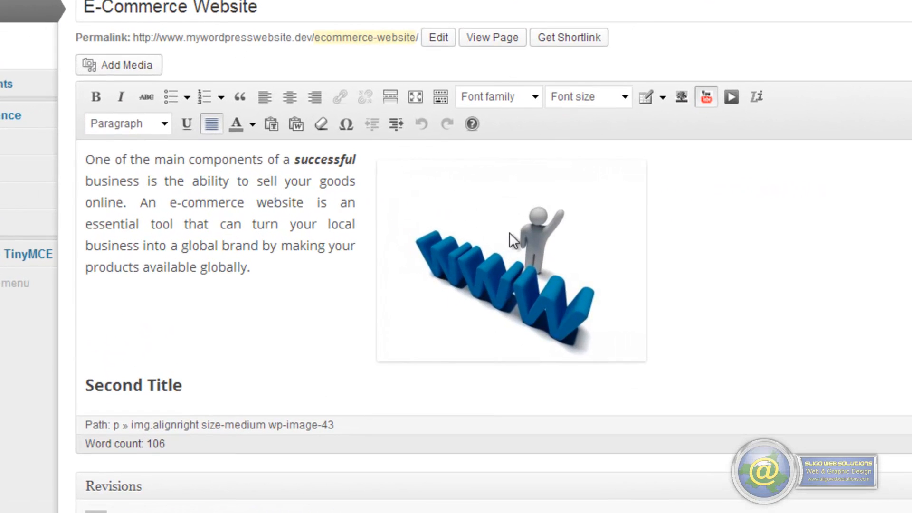
pyautogui.click(517, 255)
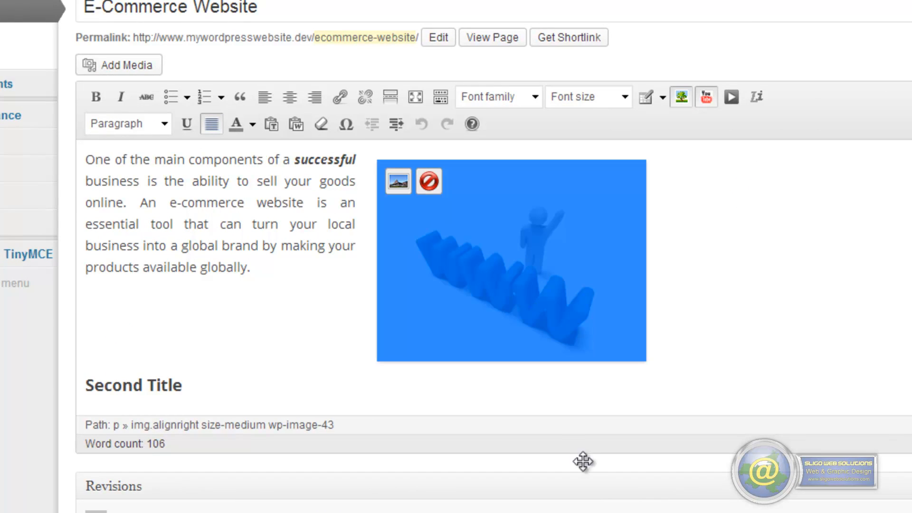
pyautogui.click(429, 183)
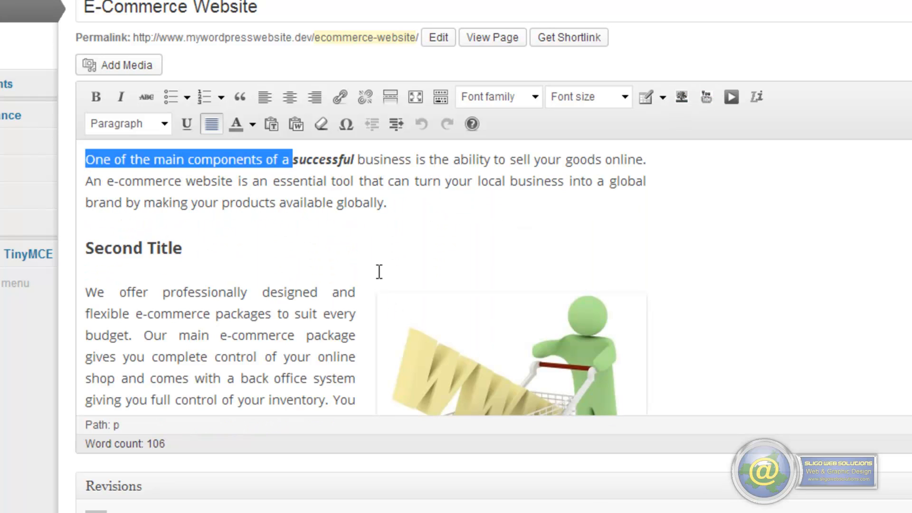
pyautogui.click(373, 285)
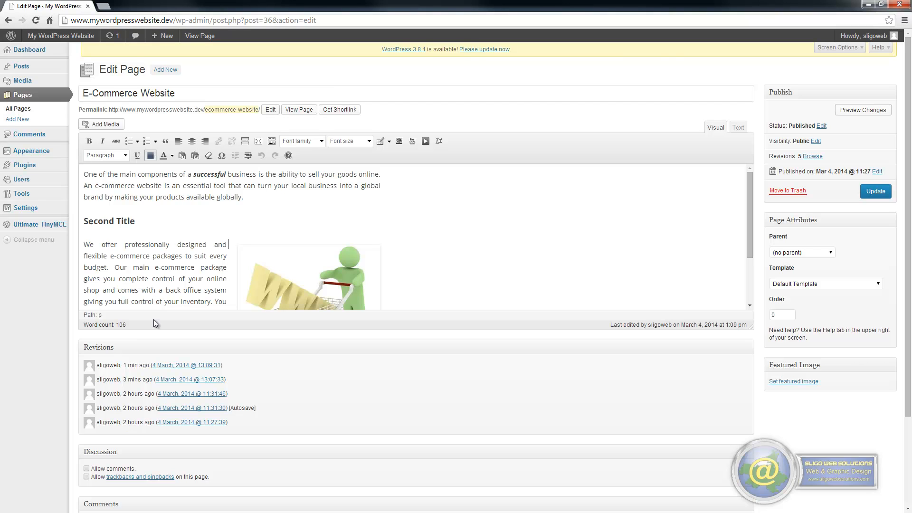
# Update the page with the man image removed and open the published page
pyautogui.click(876, 192)
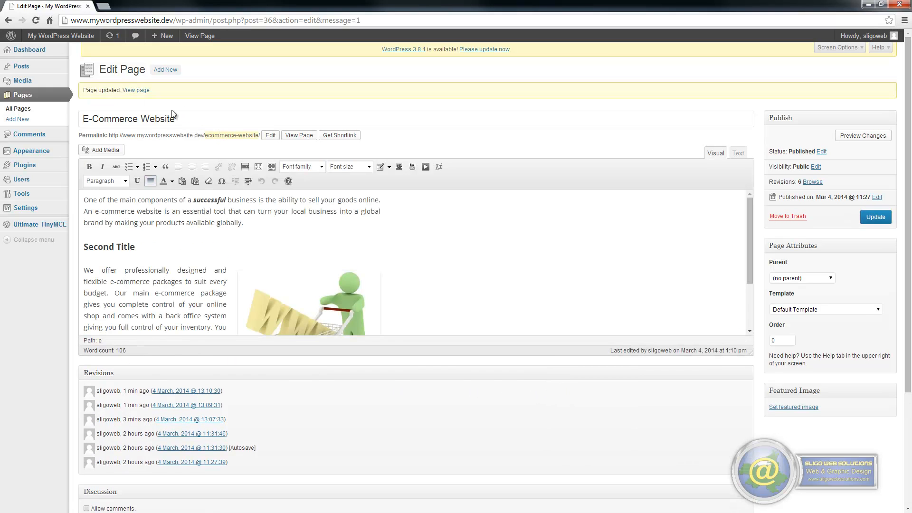
pyautogui.click(134, 90)
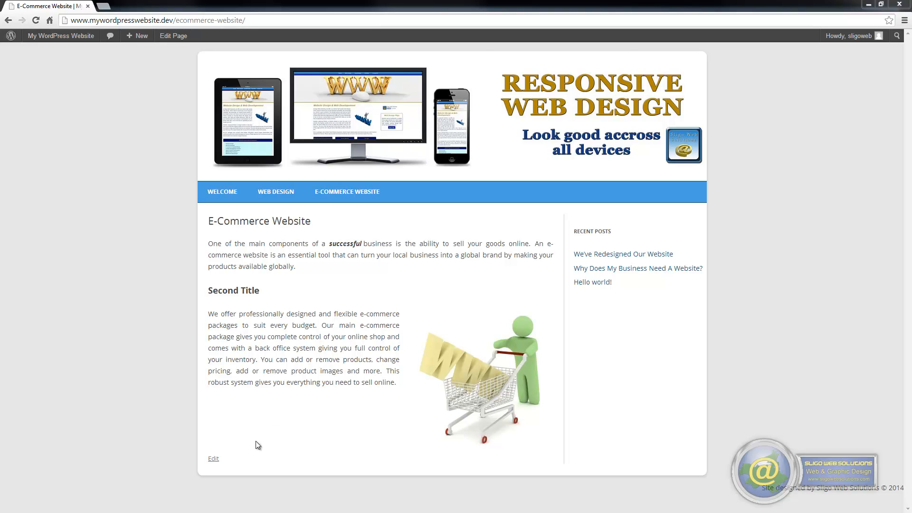
# Reopen the page for editing, scale the Shopping Trolley image to 90% and apply the change
pyautogui.click(213, 459)
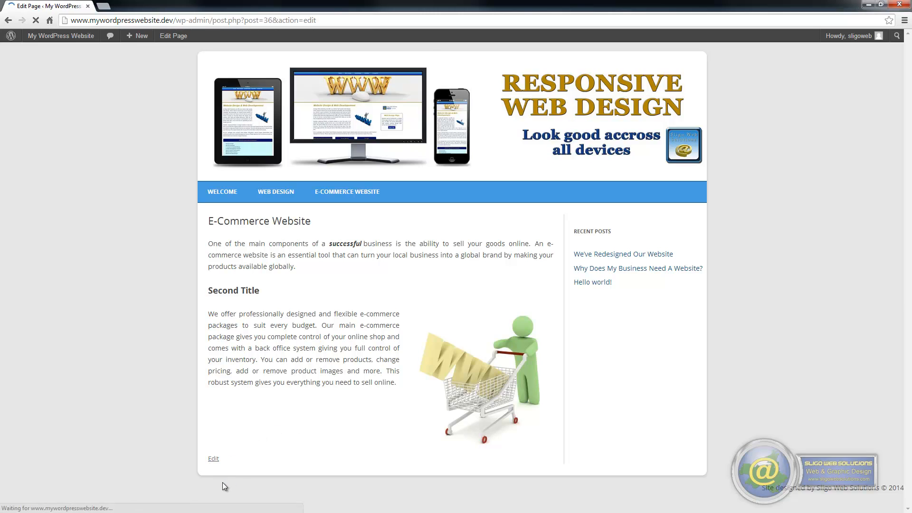
pyautogui.scroll(-3, 354, 278)
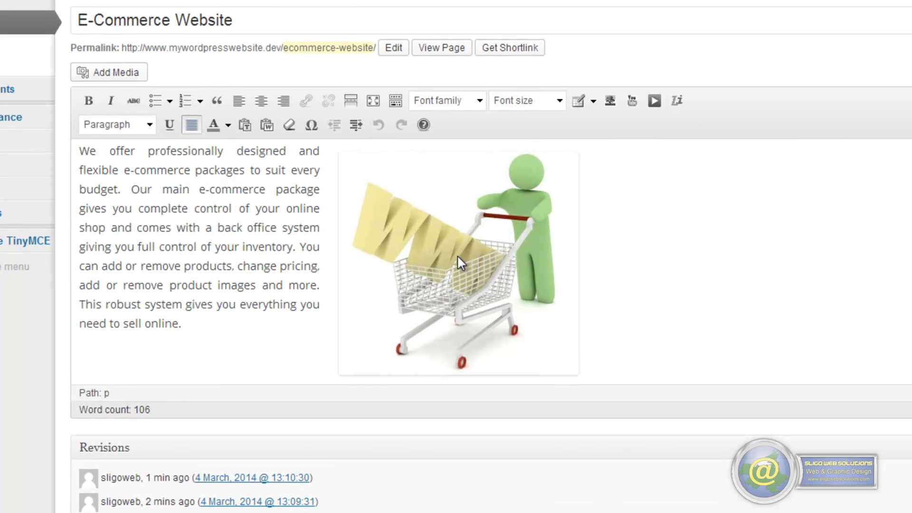
pyautogui.click(458, 257)
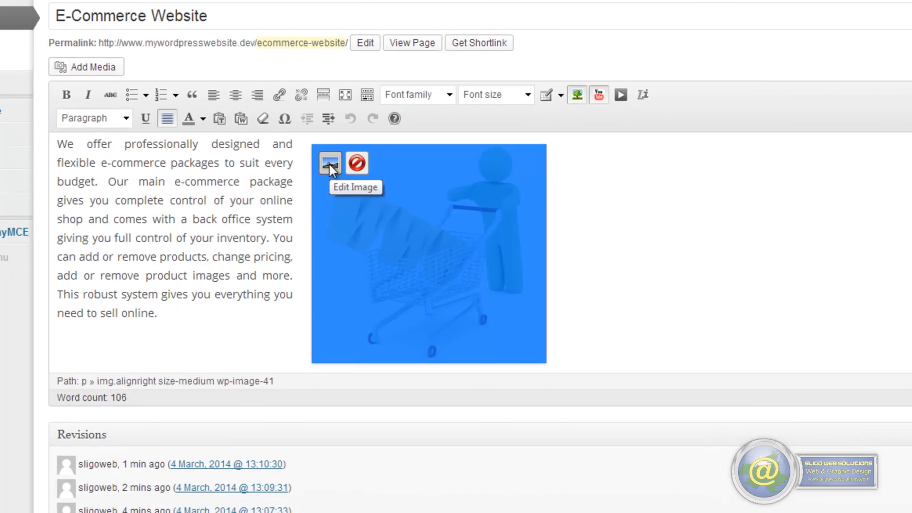
pyautogui.click(357, 170)
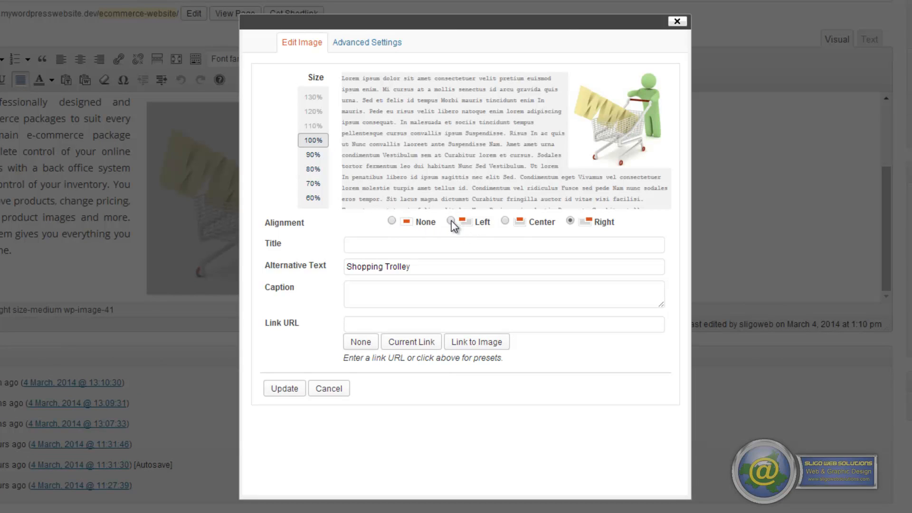
pyautogui.click(313, 197)
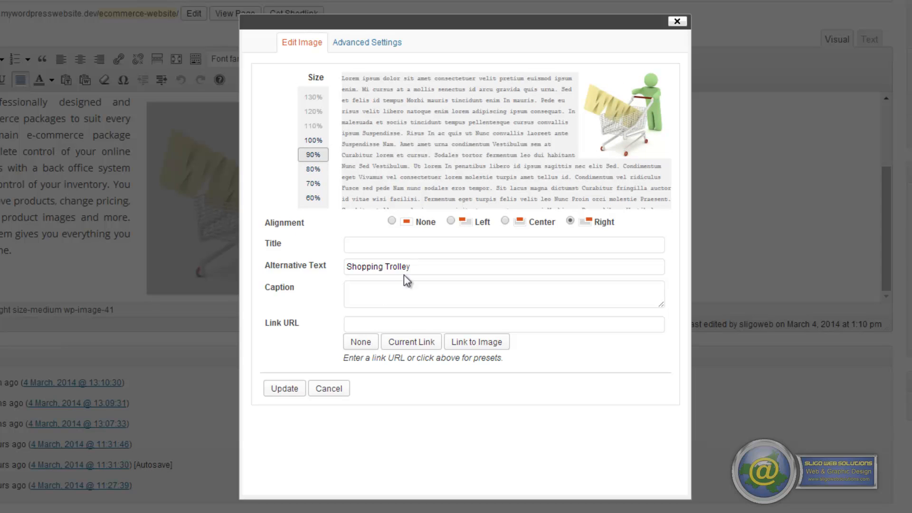
pyautogui.click(293, 403)
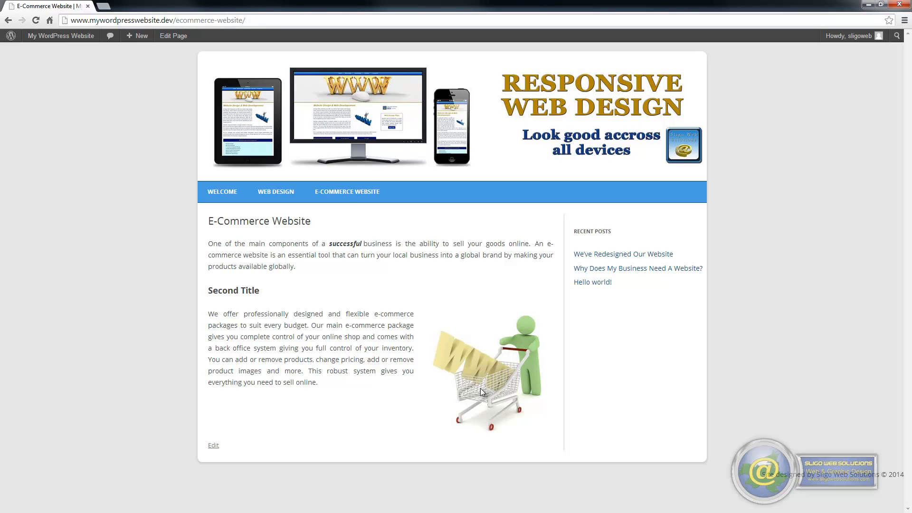
# Reopen the page for editing and open the advanced settings of the Shopping Trolley image
pyautogui.click(213, 446)
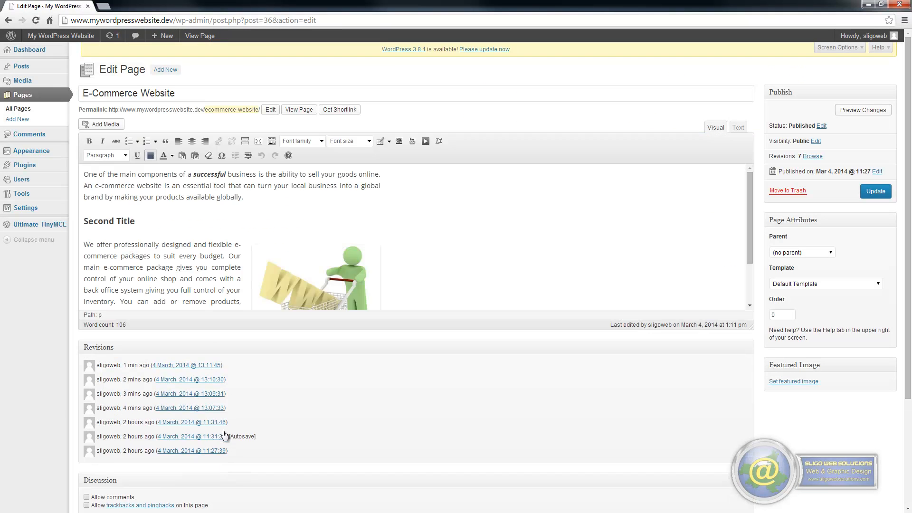
pyautogui.click(319, 294)
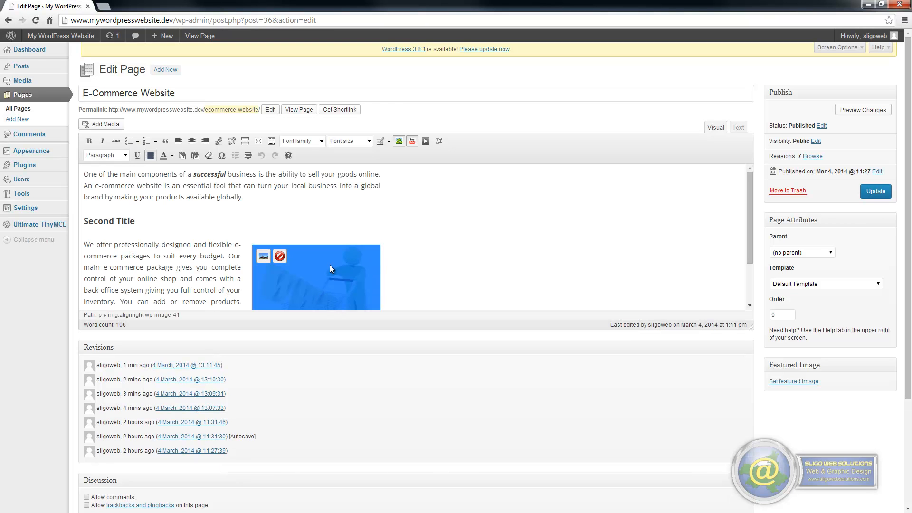
pyautogui.click(263, 257)
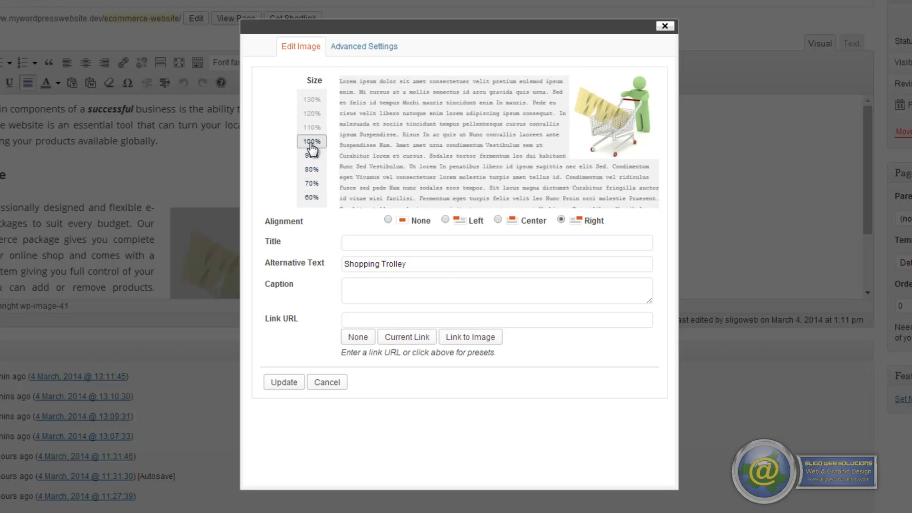
pyautogui.click(367, 55)
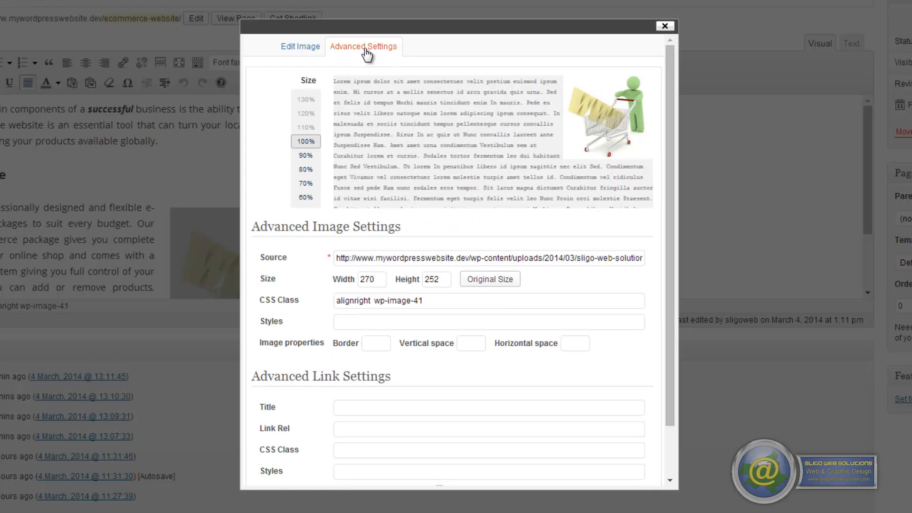
# Restore the Shopping Trolley image to its original size of 300 × 280 and apply the change
pyautogui.doubleClick(368, 281)
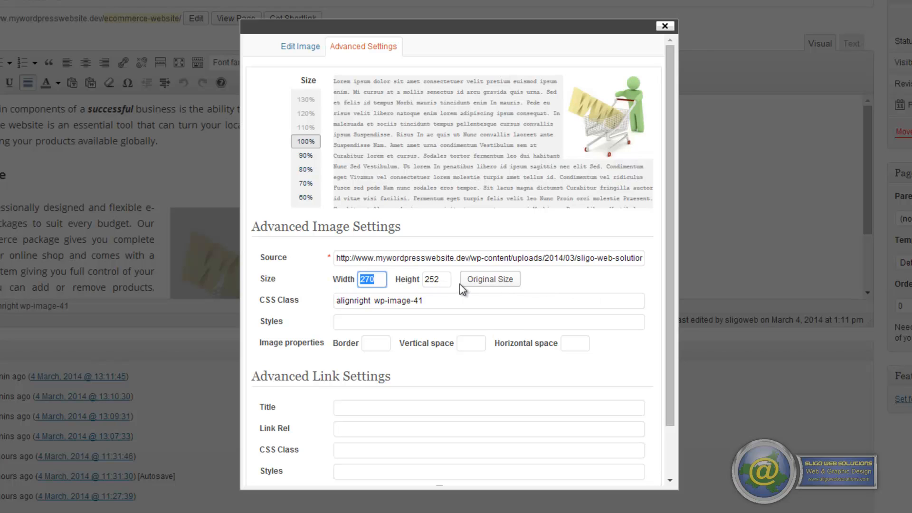
pyautogui.click(497, 288)
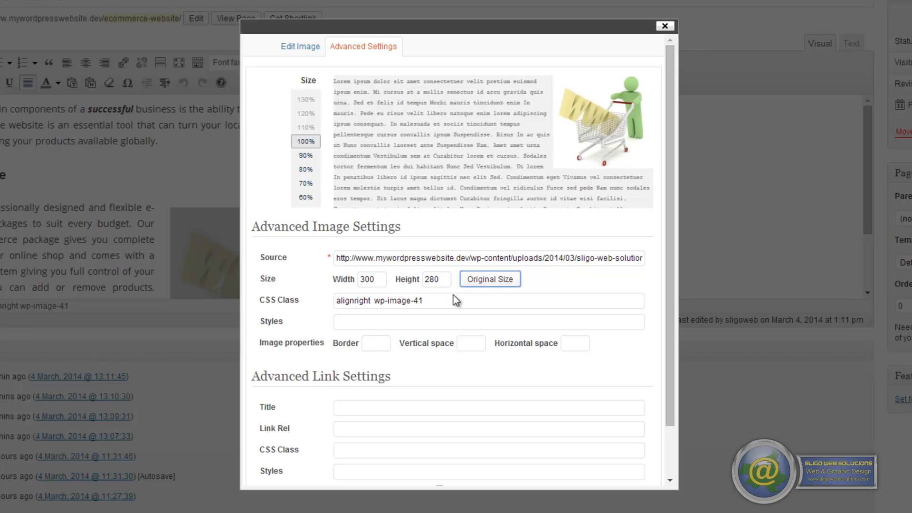
pyautogui.doubleClick(375, 280)
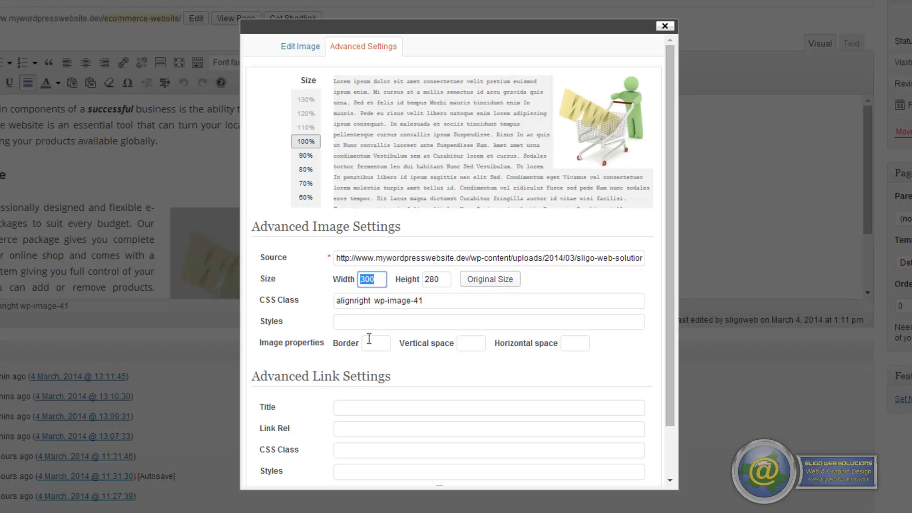
pyautogui.scroll(-5, 369, 338)
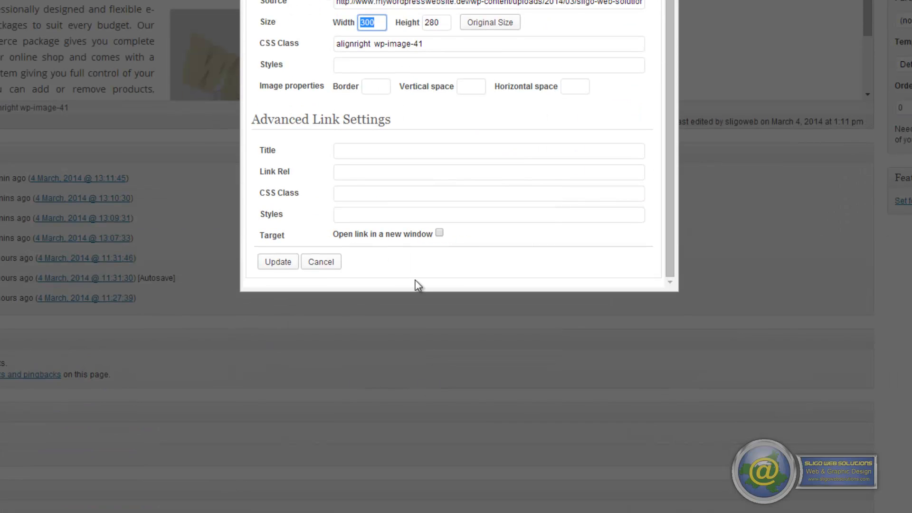
pyautogui.scroll(2, 417, 285)
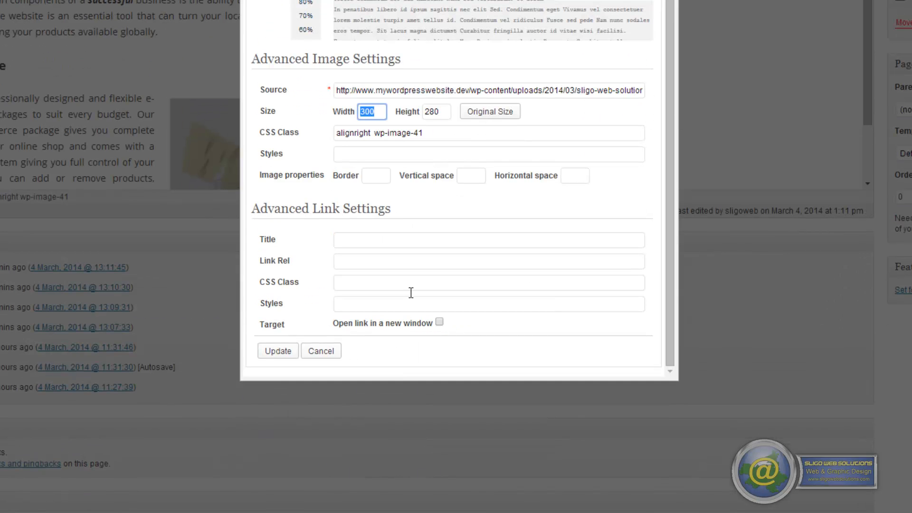
pyautogui.click(277, 351)
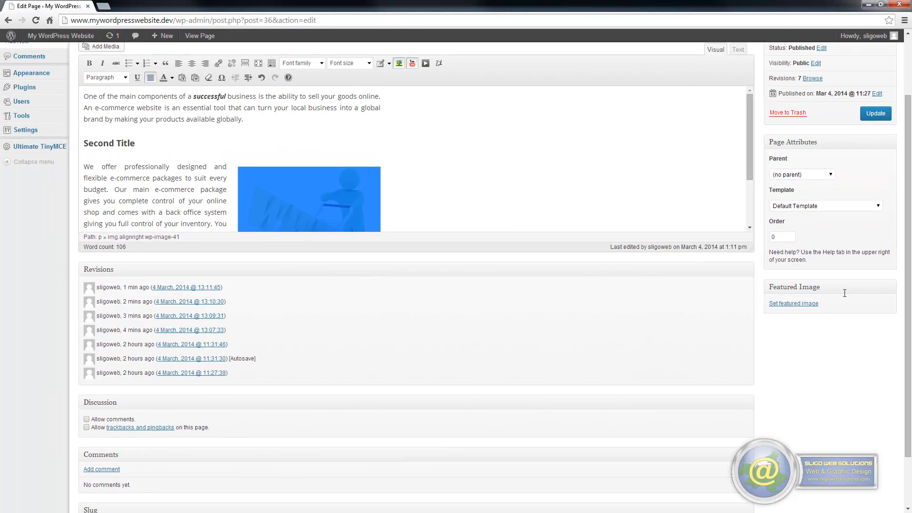
# Update the page with the Shopping Trolley image at its original size and view the published page
pyautogui.click(875, 113)
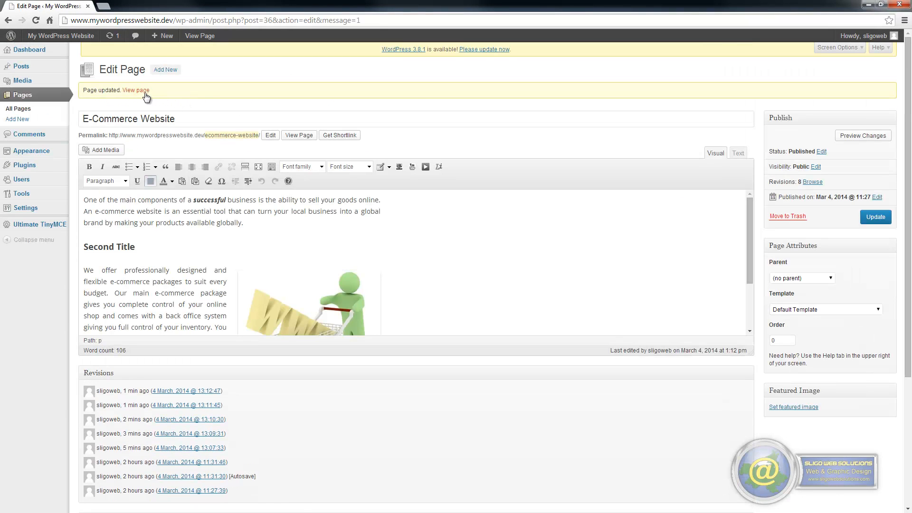
pyautogui.click(145, 95)
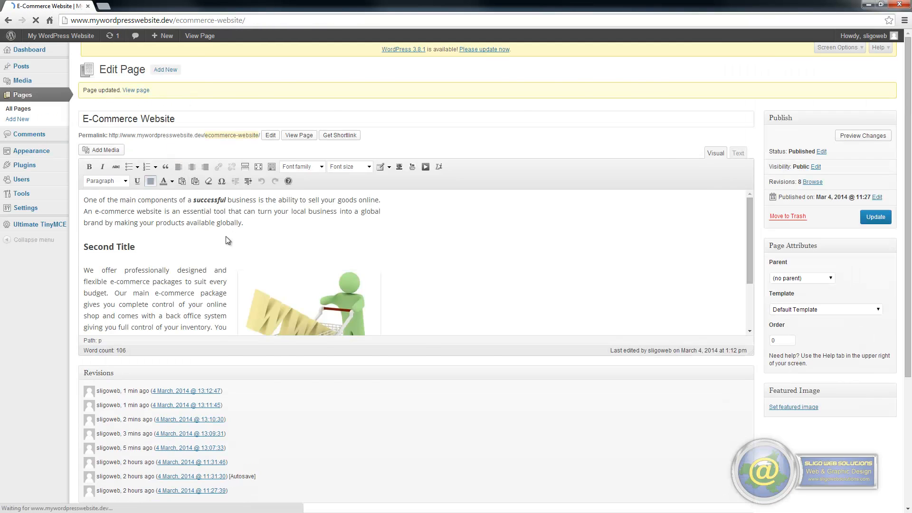